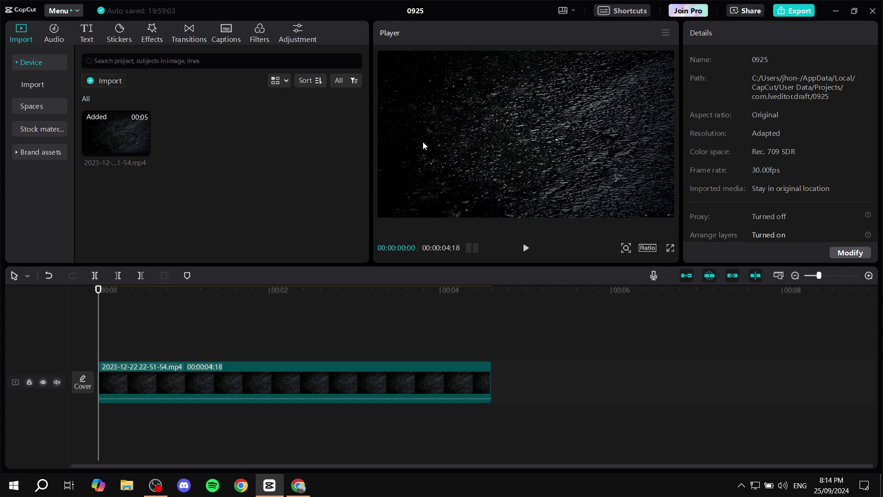
Move the playhead to about 00:02 in the dark clip, then switch to a new Chrome tab.
left_click(272, 290)
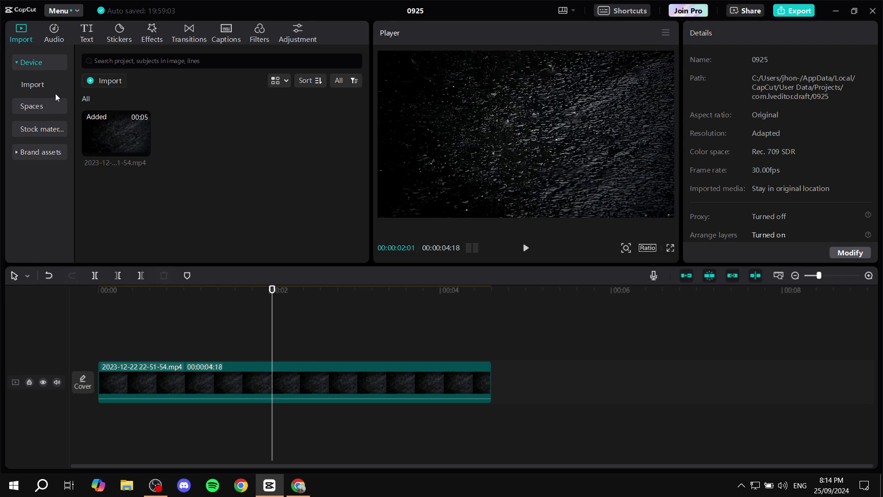
left_click(38, 86)
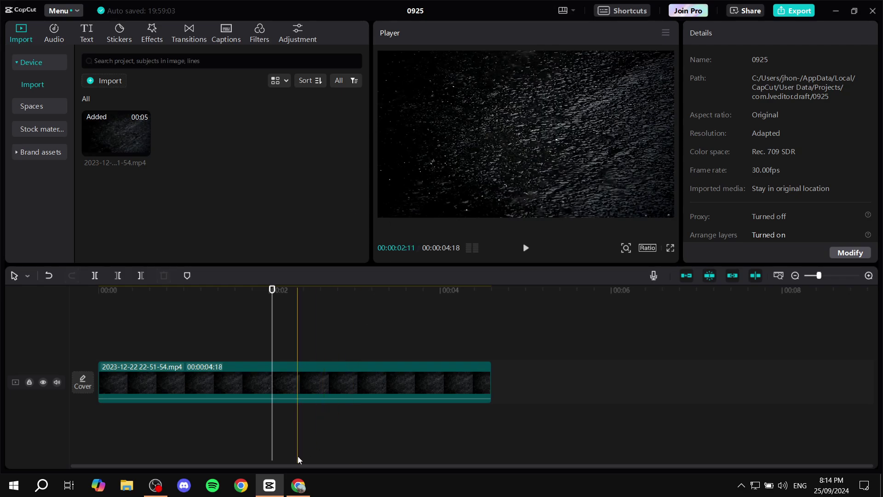
mouse_move(268, 493)
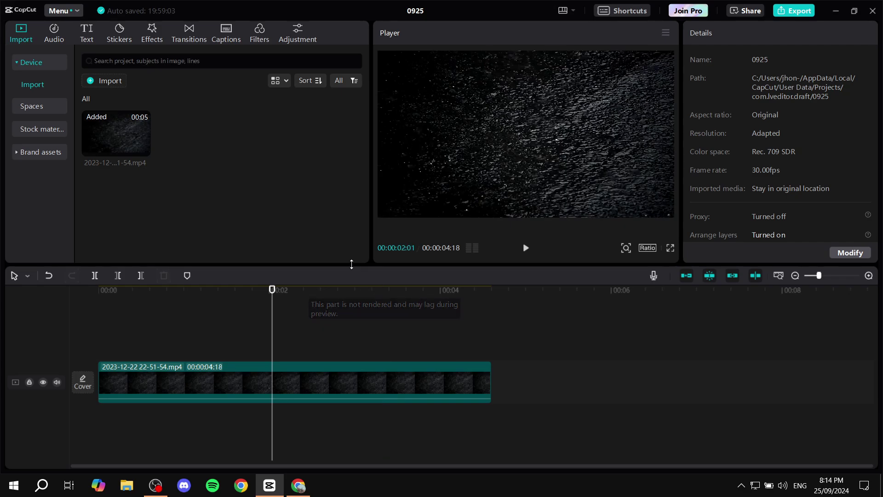
left_click(299, 486)
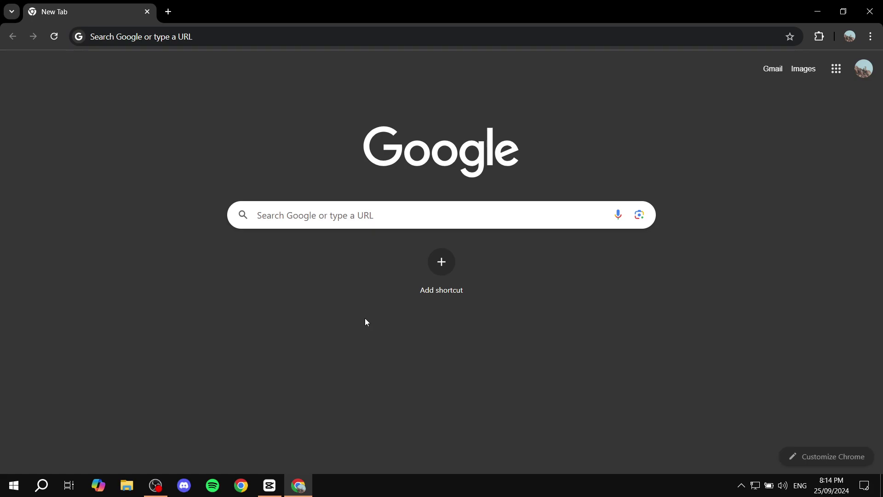
Go to pixlr.com in Chrome.
left_click(278, 38)
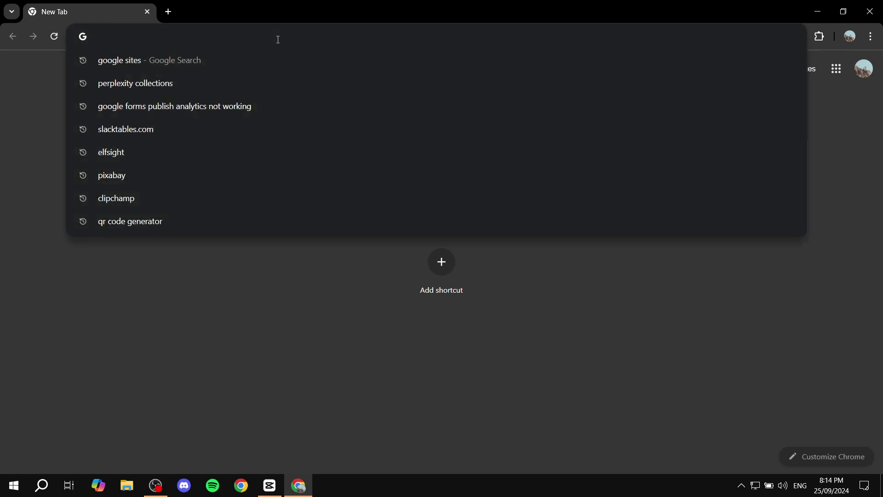
type("pixlr.c")
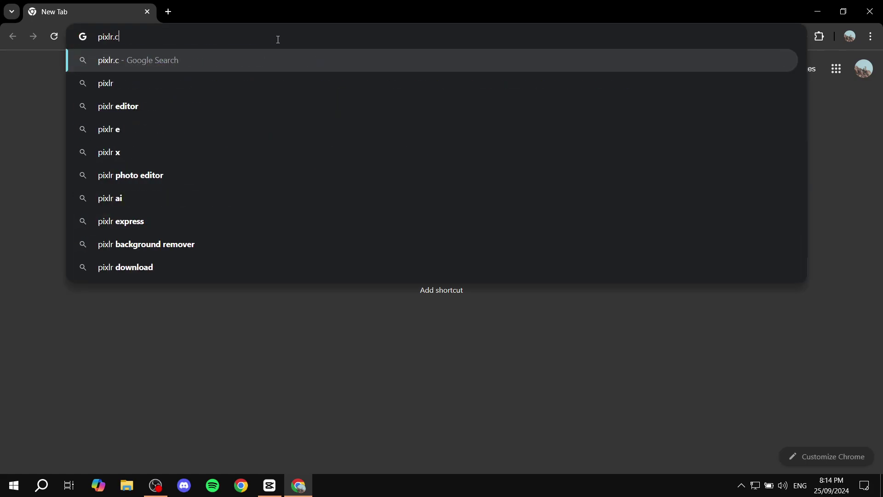
type("om")
key("Return")
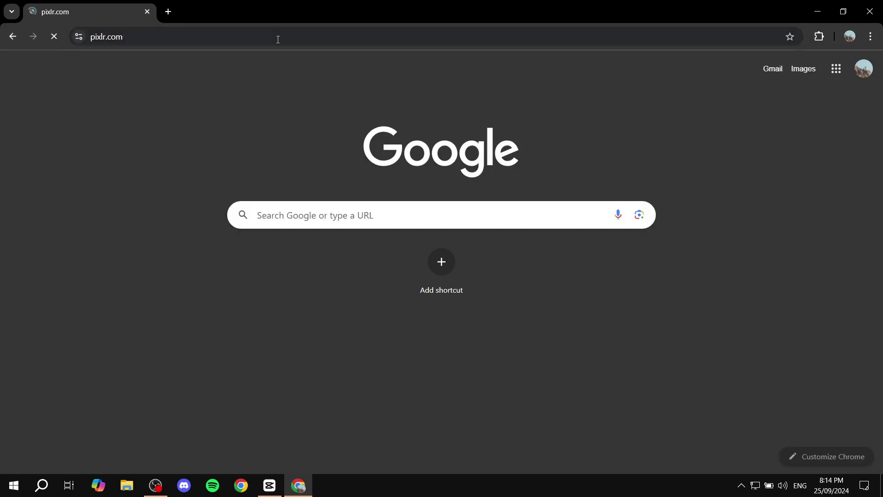
Pause AdBlock on pixlr.com and scroll to the list of Pixlr apps.
left_click(819, 36)
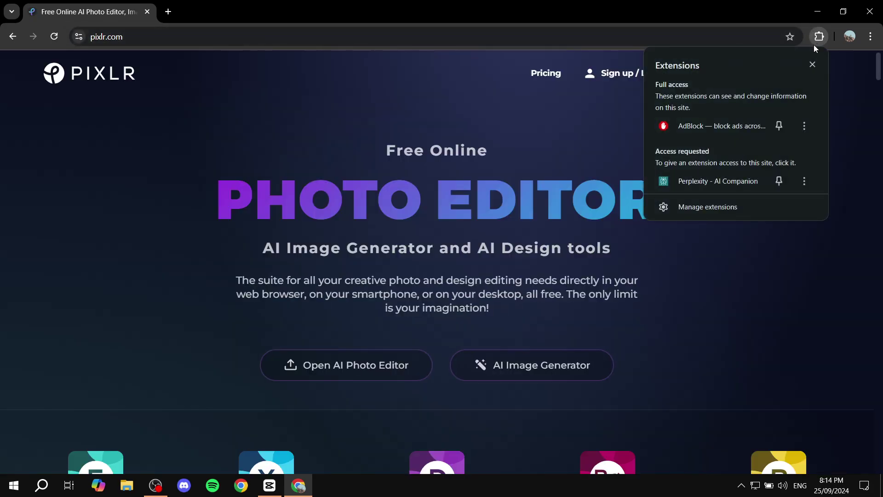
left_click(749, 129)
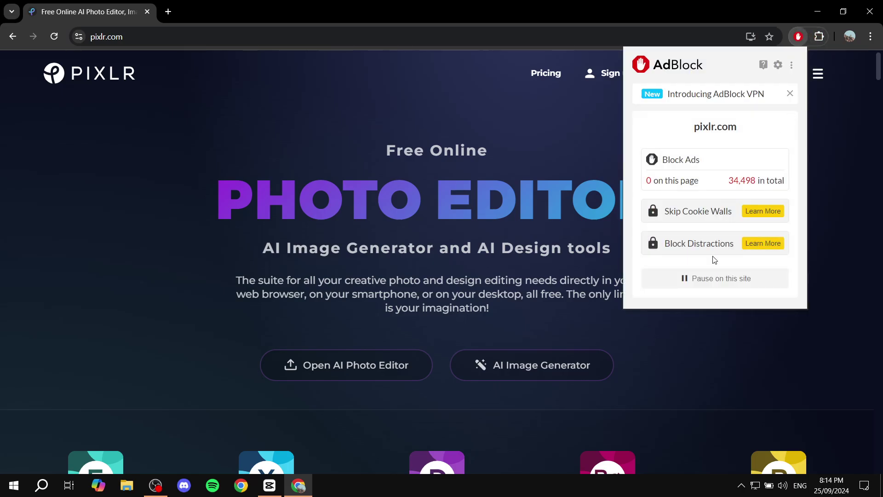
left_click(695, 278)
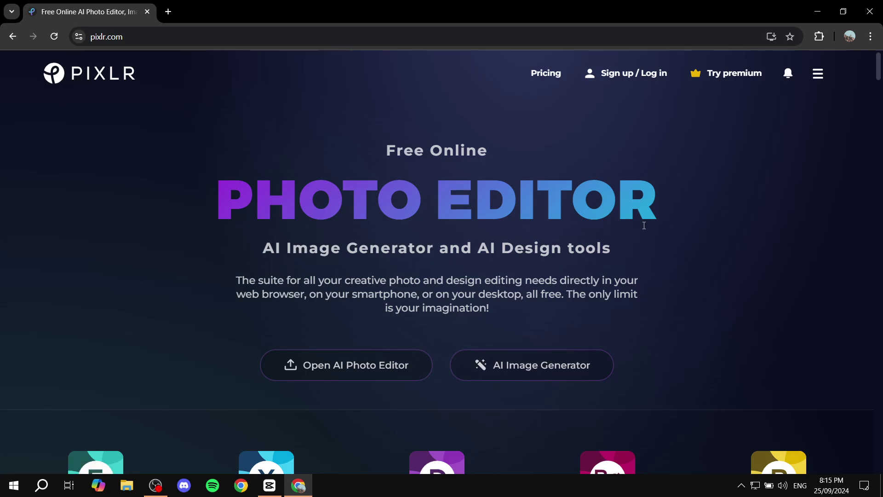
scroll(644, 225, "down", 6)
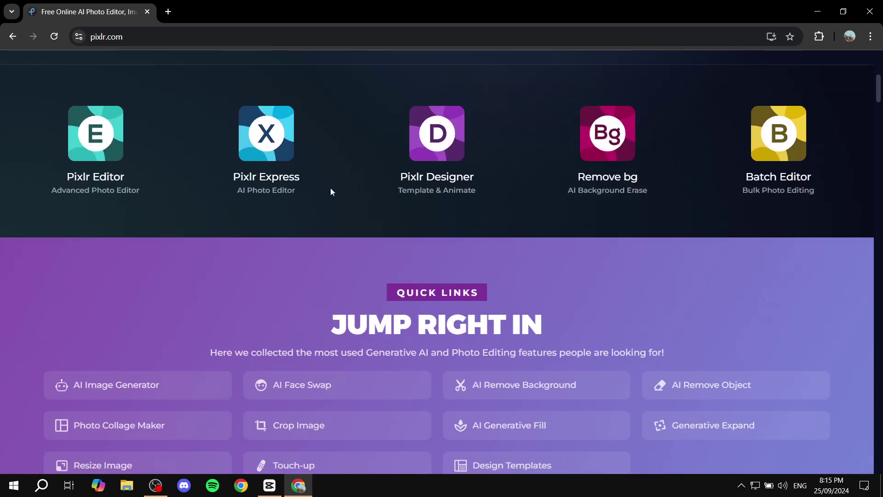
Launch Pixlr Editor and create a 1000 x 1000 px Art grid canvas with the background turned off.
left_click(103, 143)
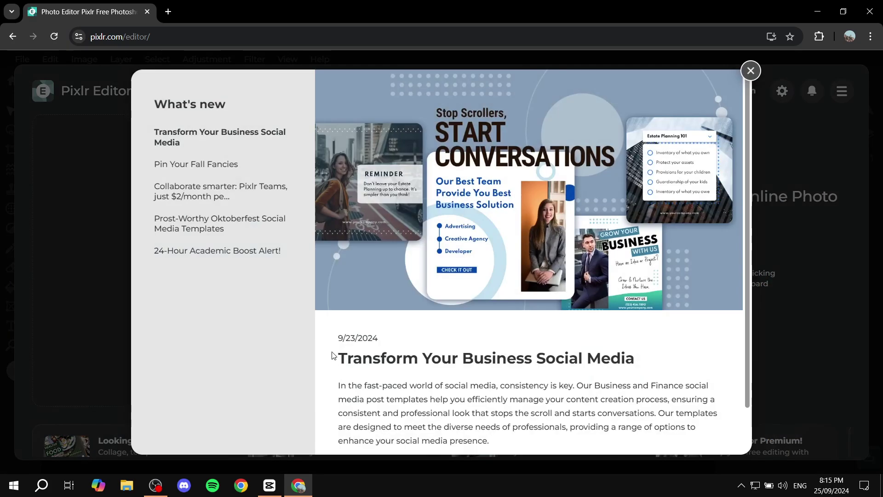
left_click(750, 71)
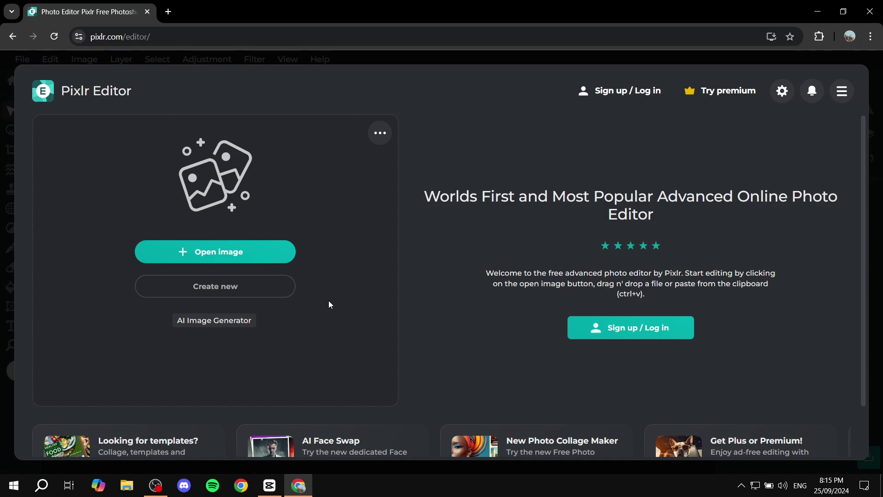
left_click(218, 289)
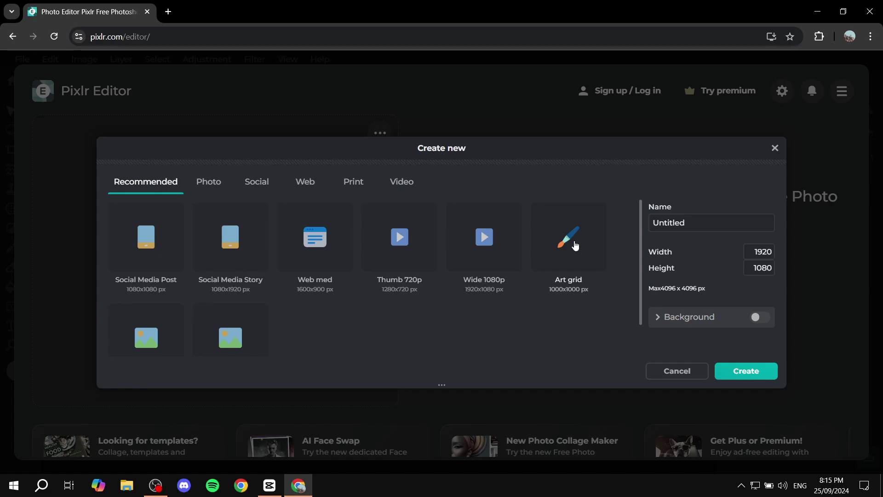
left_click(583, 235)
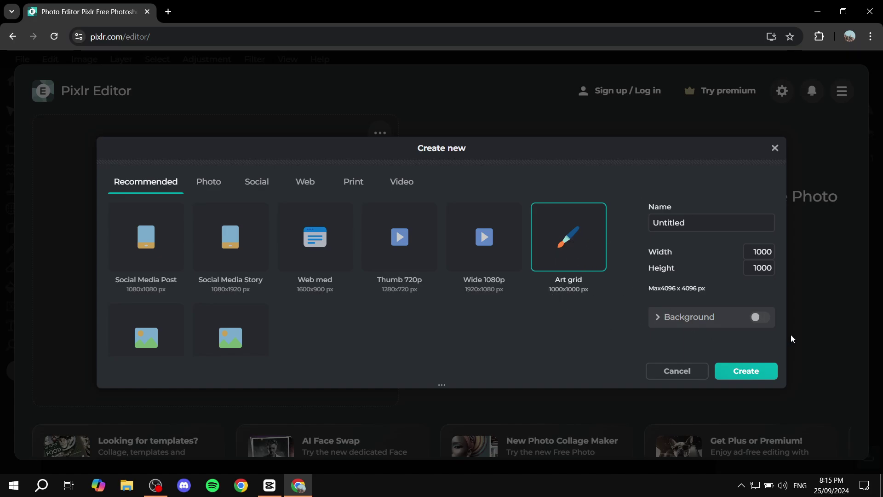
left_click(757, 318)
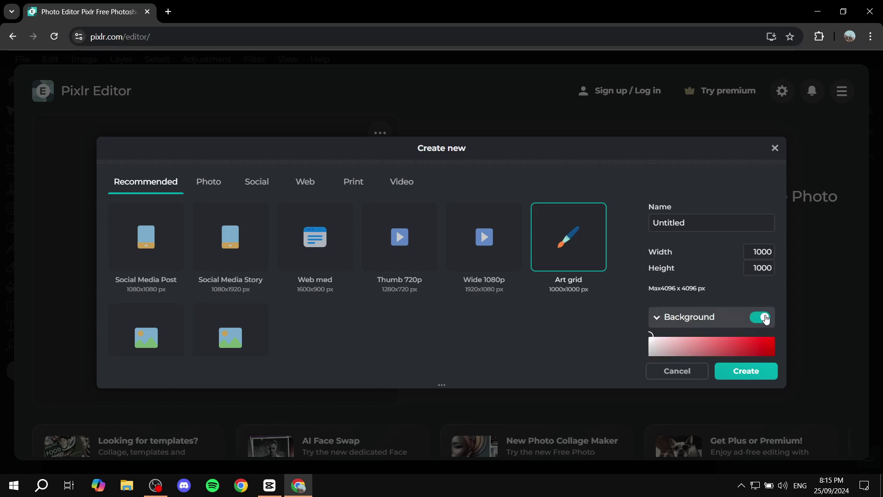
left_click(766, 319)
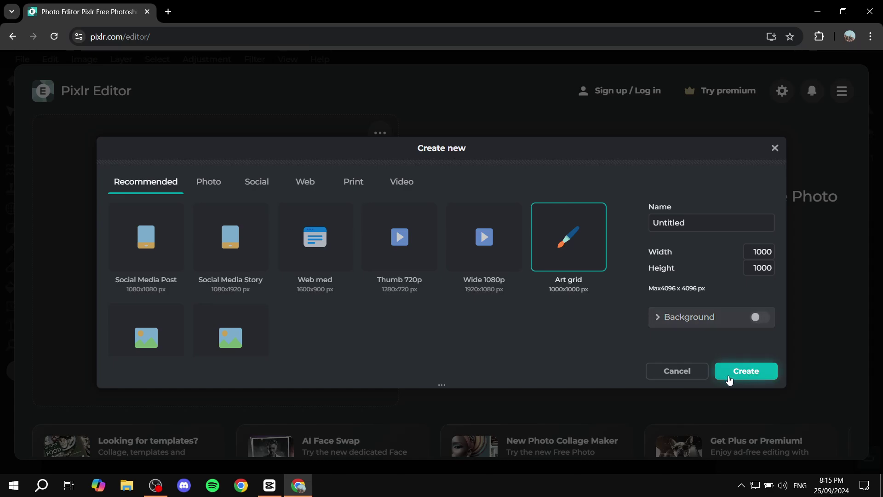
left_click(743, 370)
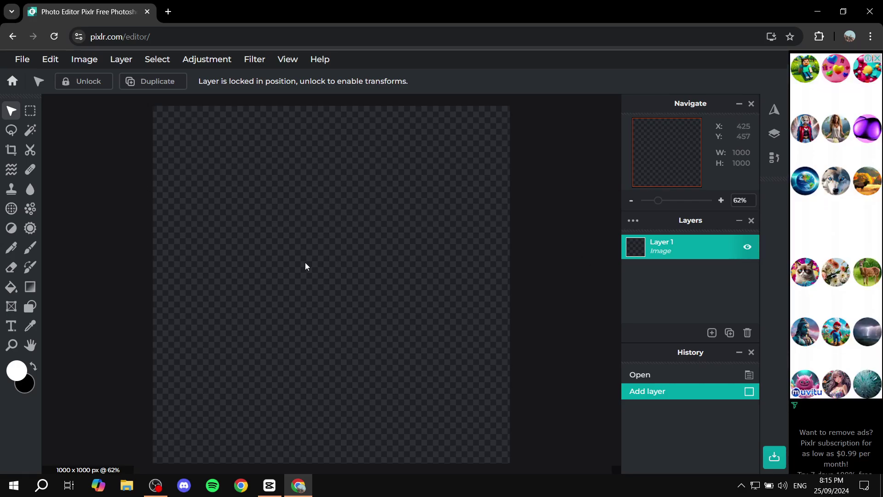
Select the Brush tool and set Size 63px, Softness 0% and Step 0%.
left_click(30, 247)
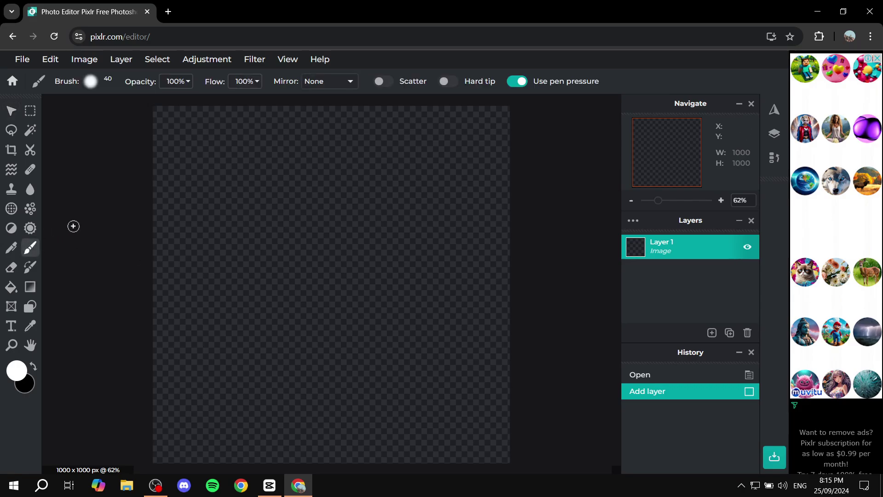
left_click(91, 82)
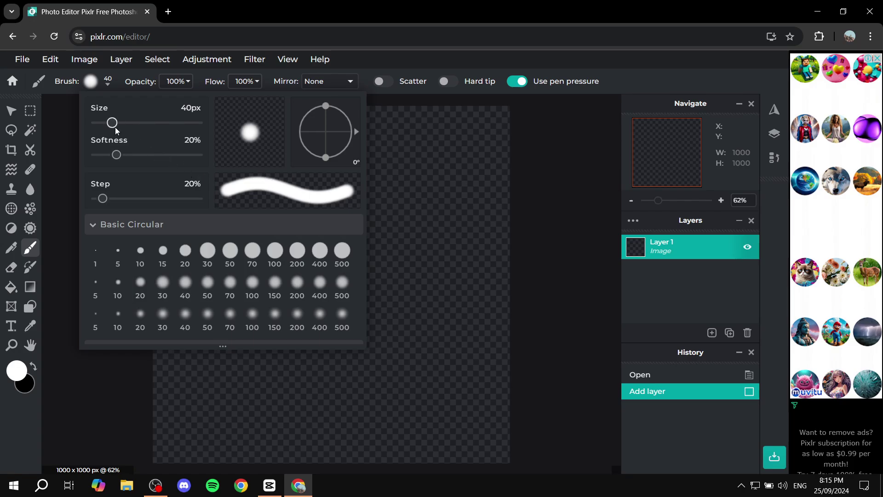
left_click_drag(112, 122, 122, 123)
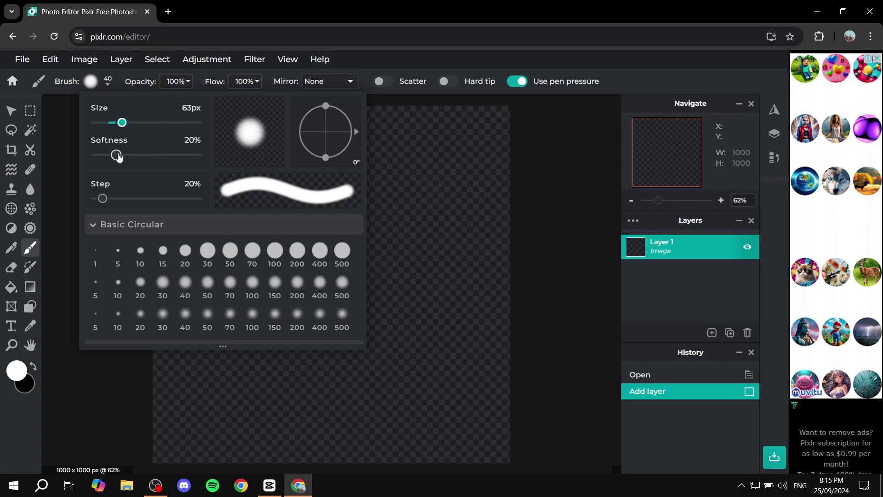
left_click_drag(116, 154, 124, 155)
mouse_move(107, 204)
left_mouse_down()
mouse_move(139, 202)
mouse_move(96, 201)
left_mouse_up()
mouse_move(124, 154)
left_mouse_down()
mouse_move(94, 159)
mouse_move(101, 157)
left_mouse_up()
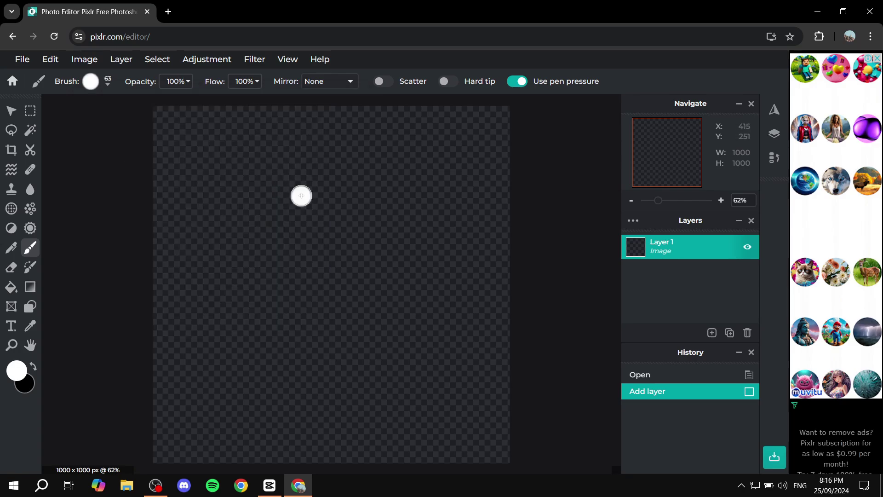
Paint a white stroke, then switch the brush to red and paint a looped stroke over it.
mouse_move(301, 197)
left_mouse_down()
mouse_move(382, 243)
mouse_move(364, 280)
mouse_move(405, 314)
mouse_move(290, 311)
mouse_move(279, 249)
mouse_move(206, 279)
mouse_move(239, 333)
mouse_move(292, 360)
mouse_move(211, 373)
left_mouse_up()
left_click(16, 370)
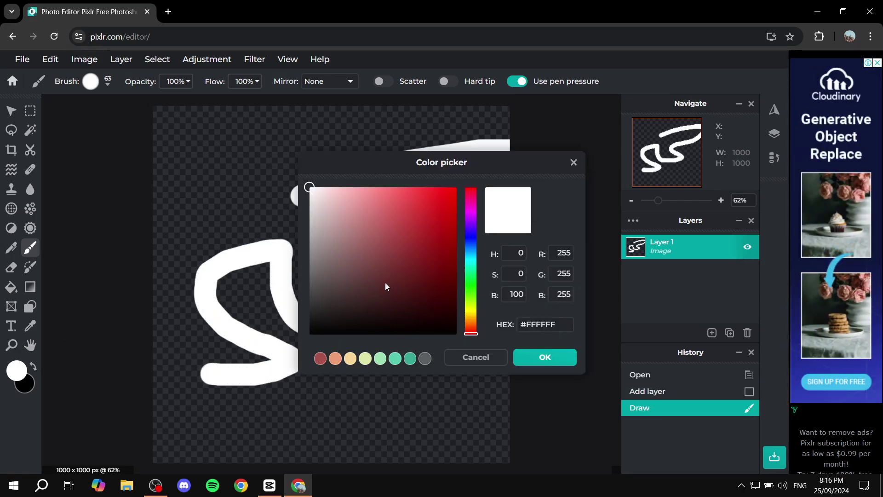
left_click(441, 236)
left_click(450, 216)
left_click(537, 357)
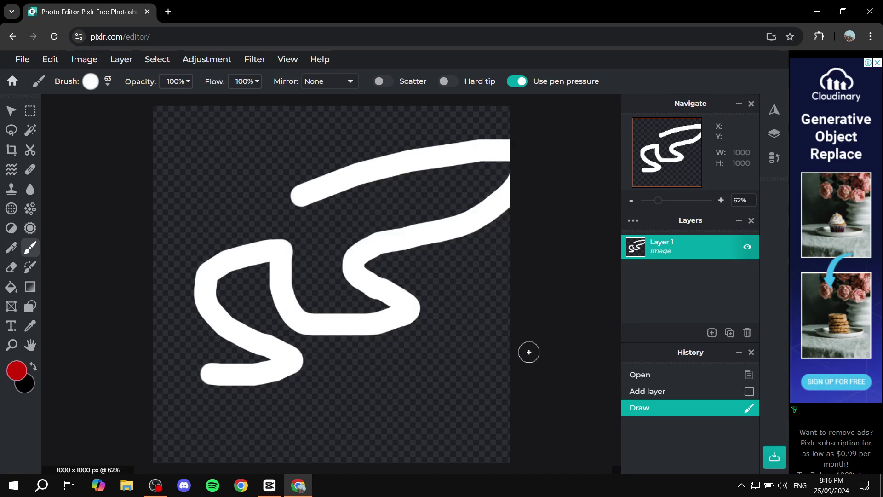
mouse_move(276, 228)
left_mouse_down()
mouse_move(312, 311)
mouse_move(267, 423)
mouse_move(420, 229)
mouse_move(283, 182)
left_mouse_up()
Change the brush colour to green and paint green loops over the drawing.
left_click(16, 371)
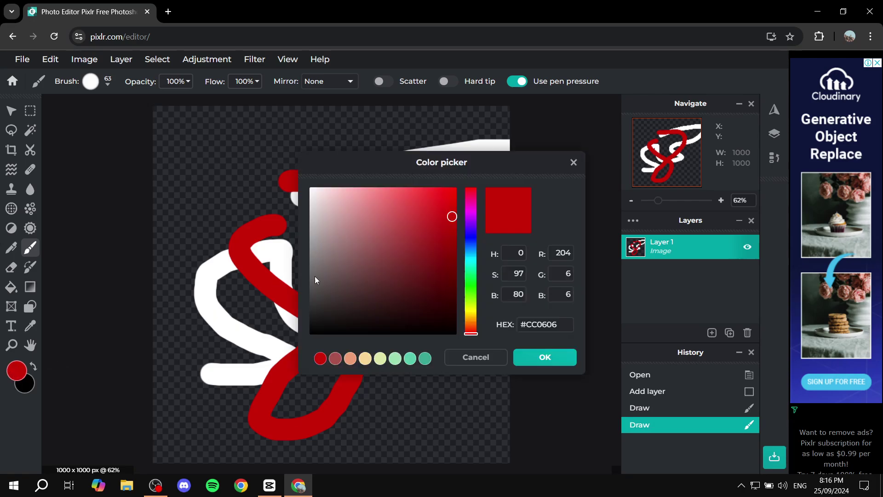
left_click_drag(463, 331, 470, 297)
left_click(534, 357)
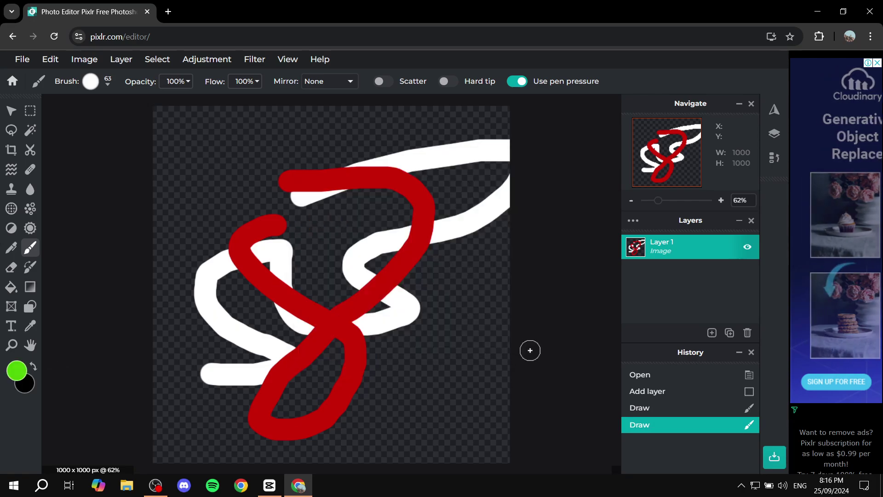
mouse_move(390, 276)
left_mouse_down()
mouse_move(277, 212)
mouse_move(291, 301)
mouse_move(364, 355)
mouse_move(293, 298)
mouse_move(448, 234)
mouse_move(401, 208)
mouse_move(449, 217)
mouse_move(281, 169)
mouse_move(330, 282)
mouse_move(241, 324)
left_mouse_up()
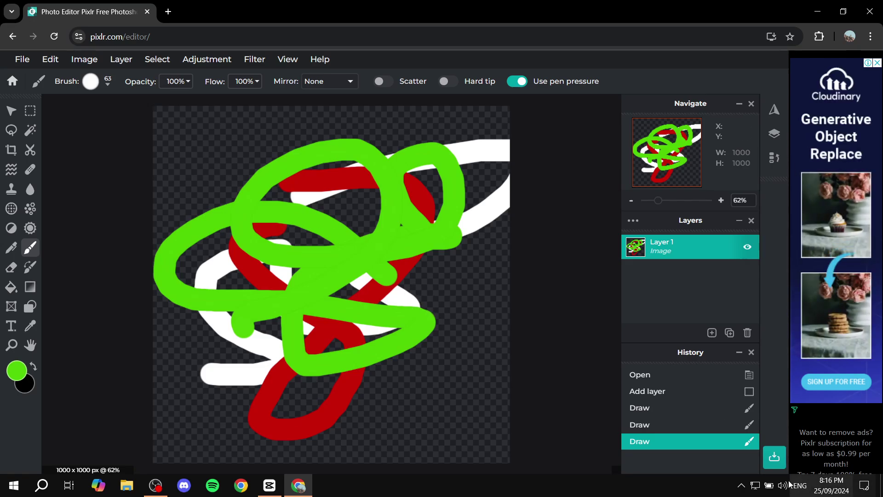
Save the image as a transparent PNG, Untitled.png, to the Desktop.
left_click(772, 460)
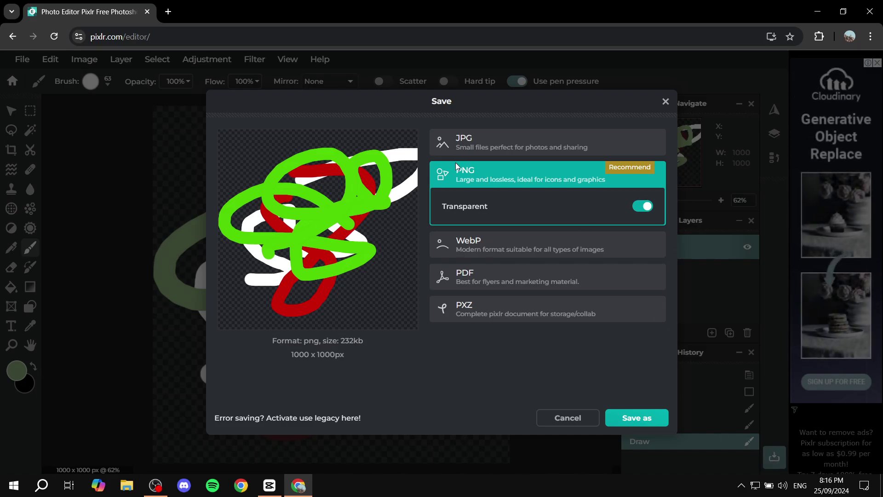
left_click_drag(458, 173, 482, 176)
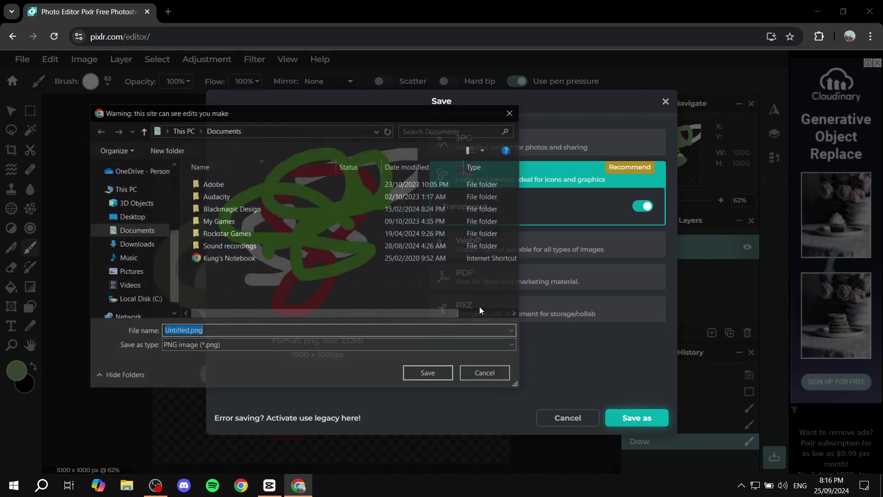
left_click(134, 218)
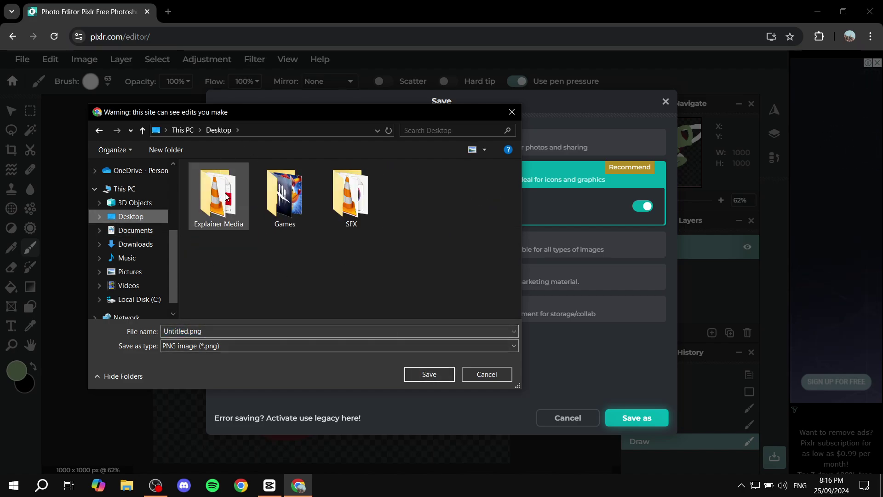
left_click(426, 373)
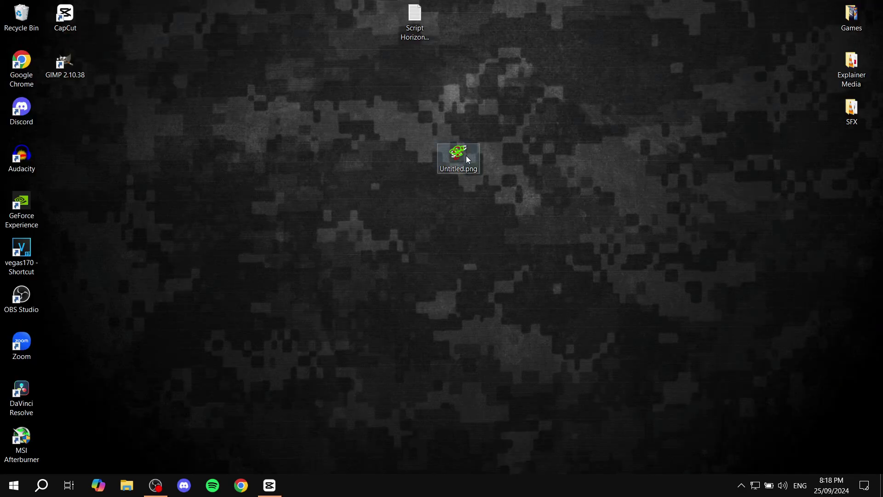
Reposition the Untitled.png icon on the Desktop and return to the CapCut project 0925.
left_click_drag(466, 156, 420, 171)
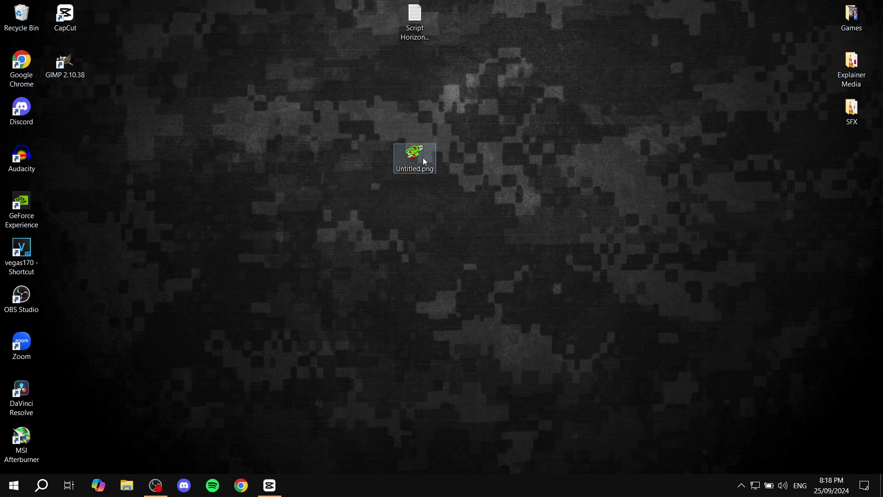
left_click(371, 231)
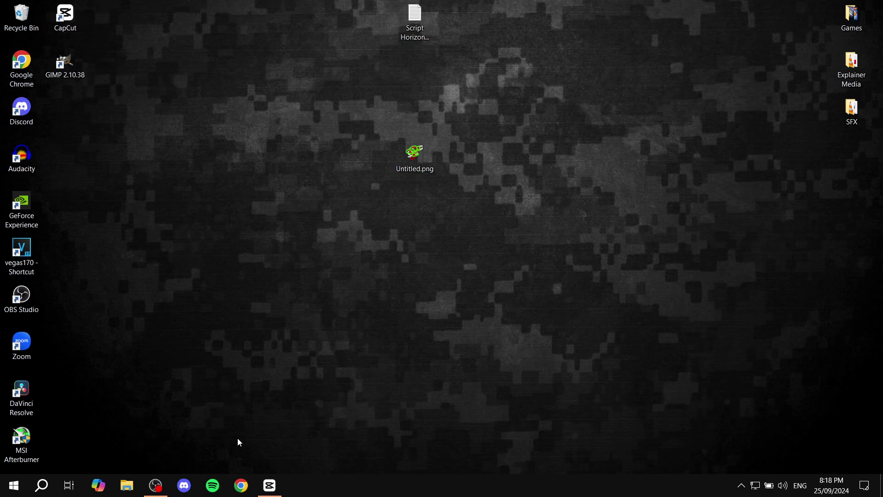
left_click(269, 485)
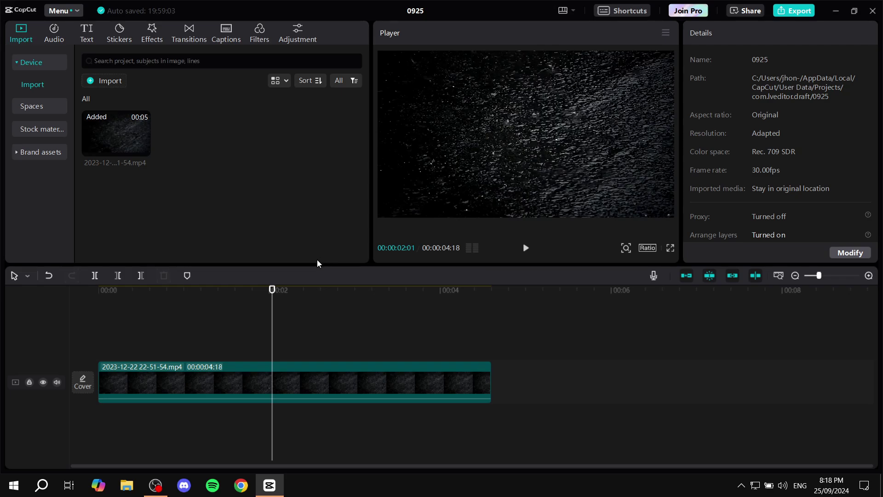
Import Untitled.png from the Desktop into CapCut's media library.
left_click(112, 80)
left_click(46, 127)
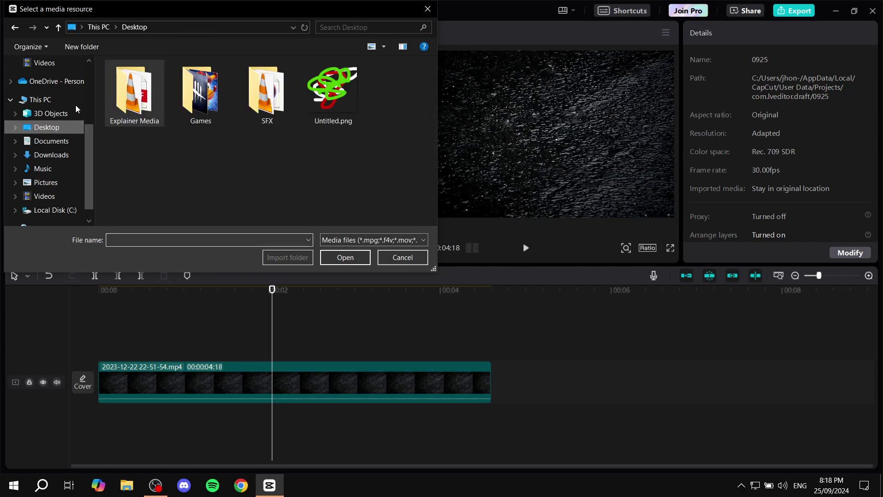
double_click(332, 92)
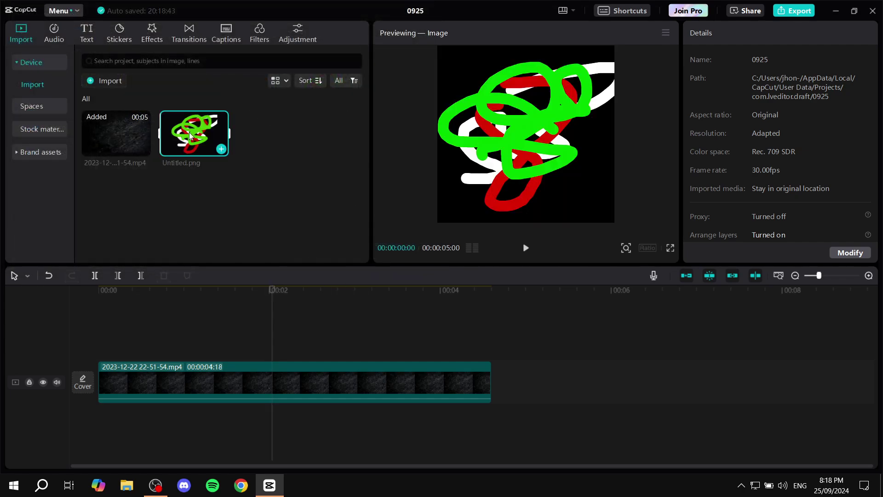
Place the scribble above the video, trim it to a brief clip and shrink it to 62%.
left_click_drag(189, 132, 275, 343)
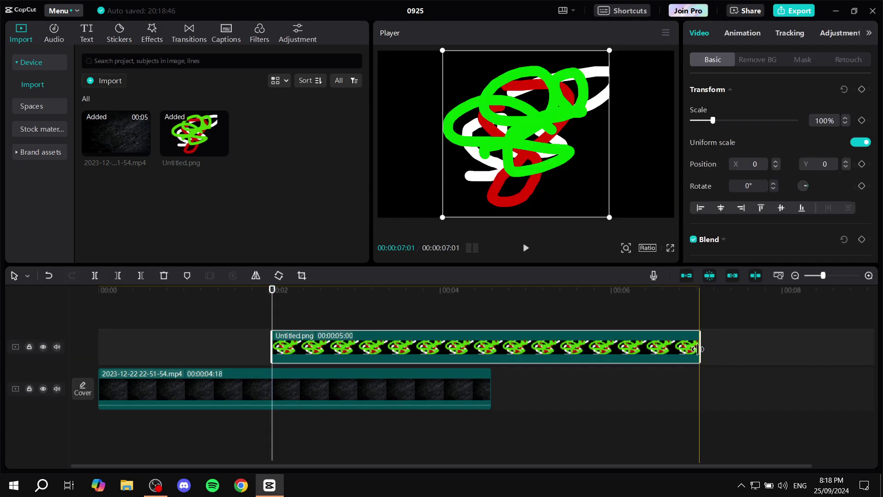
left_click_drag(699, 349, 291, 346)
left_click_drag(610, 217, 474, 167)
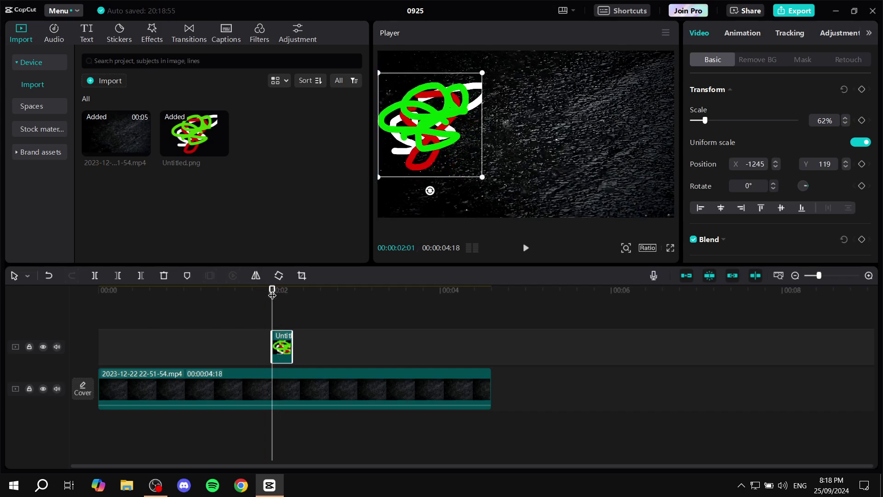
Paste a second scribble clip further along the timeline, enlarged to 89% and centred at X 0, Y 0.
left_click(346, 341)
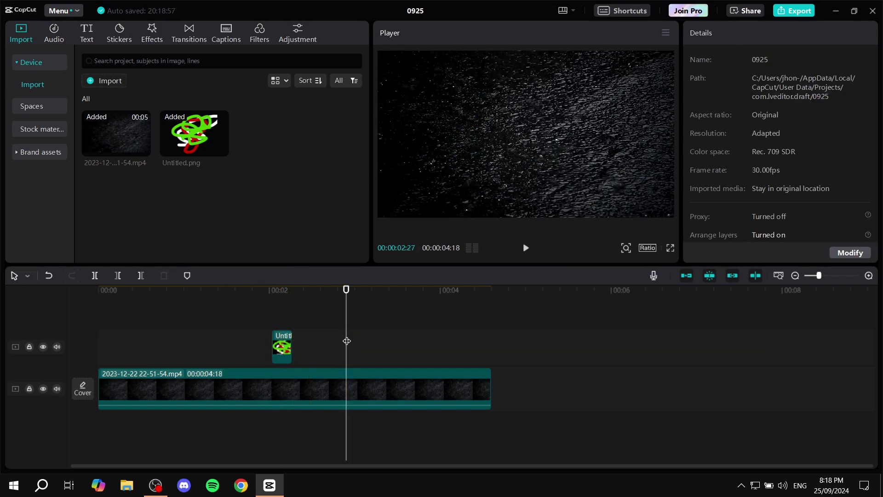
key("ctrl+v")
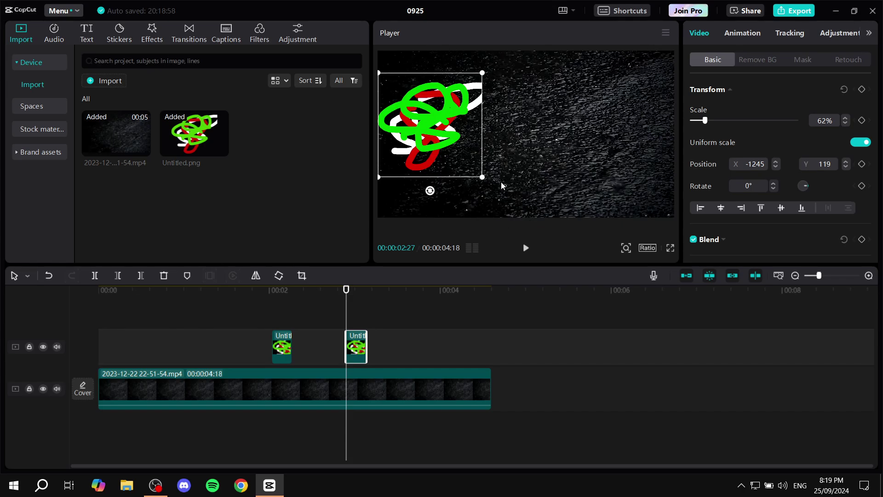
left_click_drag(482, 176, 519, 204)
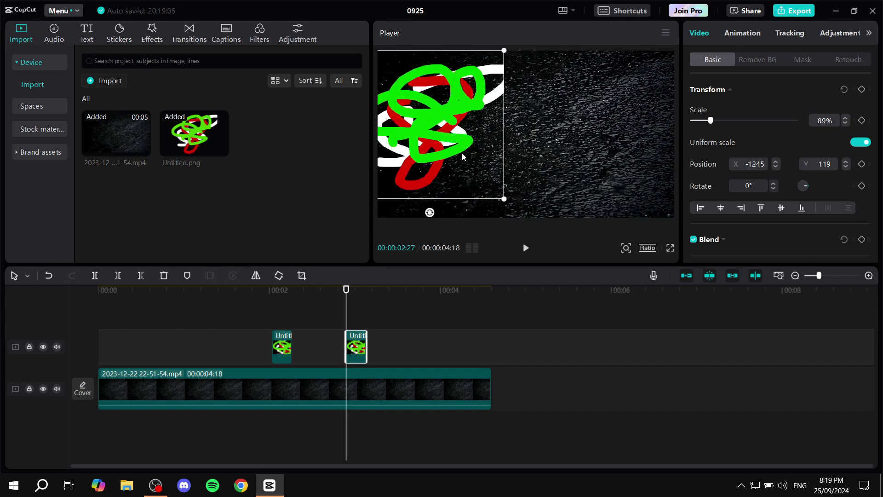
left_click_drag(462, 153, 555, 162)
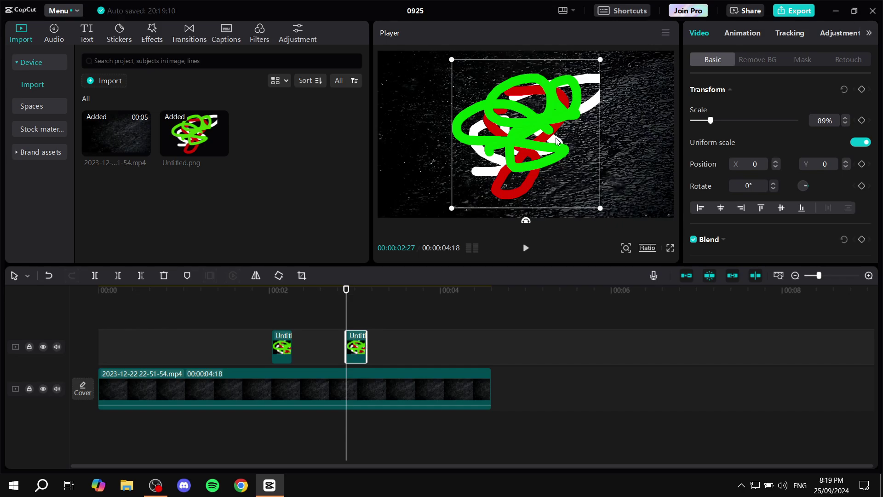